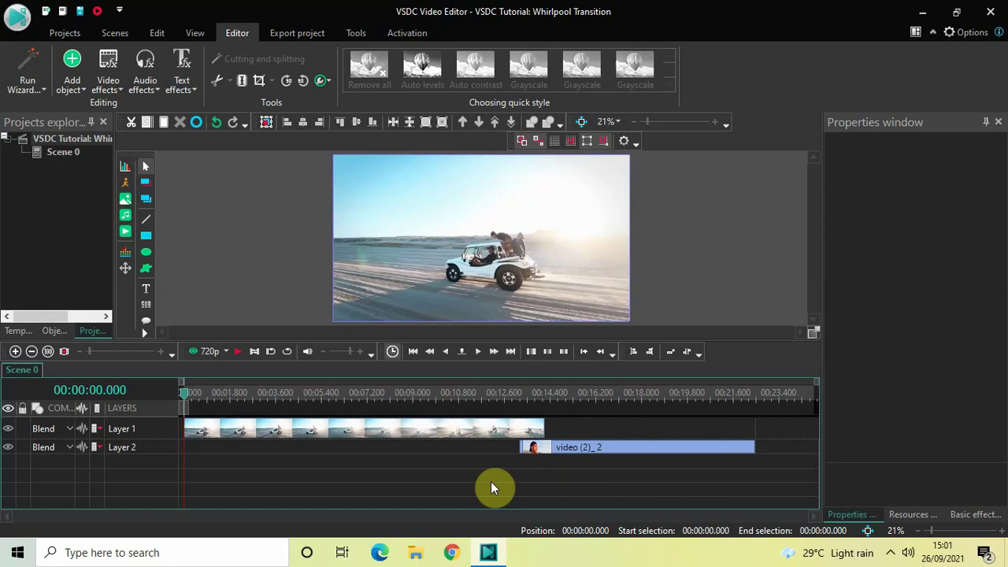
Preview both clips, then apply a Distort effect across the entire Car Demo_1 clip.
left_click(358, 392)
left_click(656, 392)
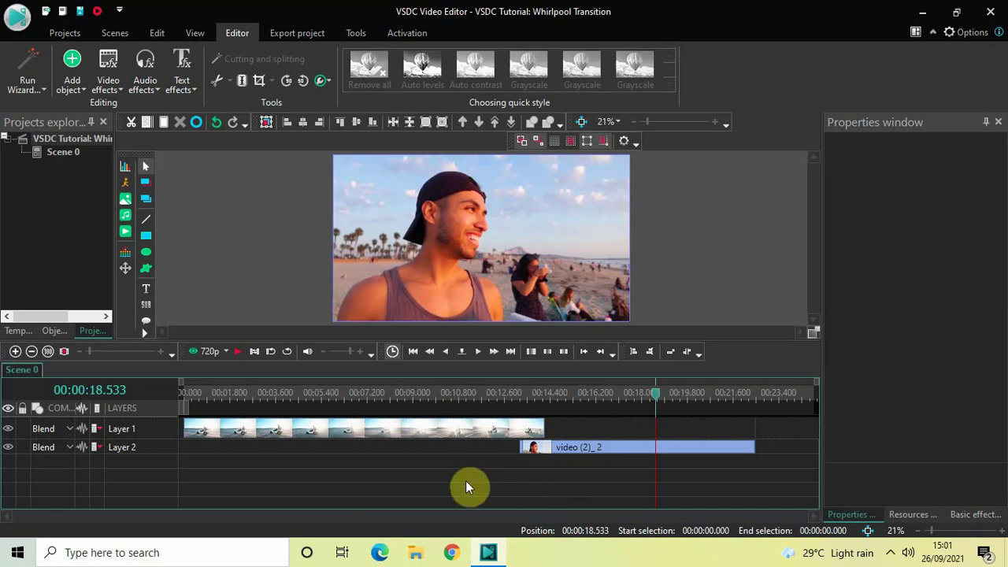
left_click(367, 437)
double_click(368, 437)
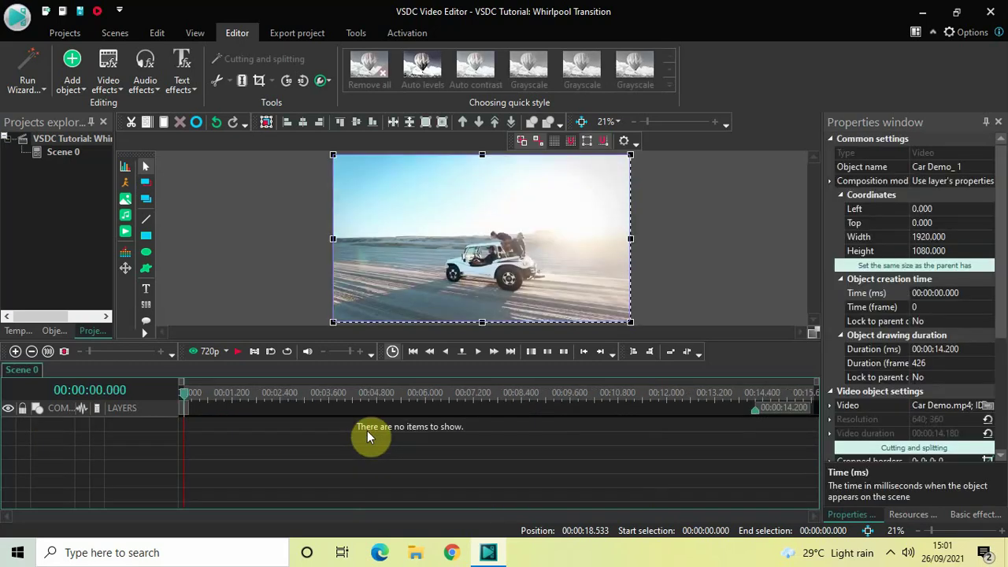
left_click(108, 79)
mouse_move(147, 161)
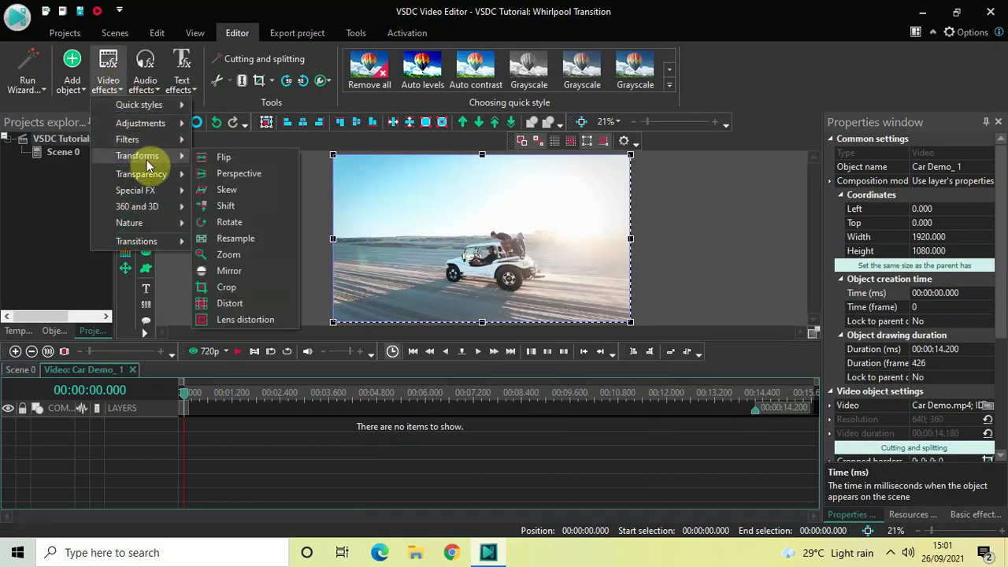
left_click(243, 304)
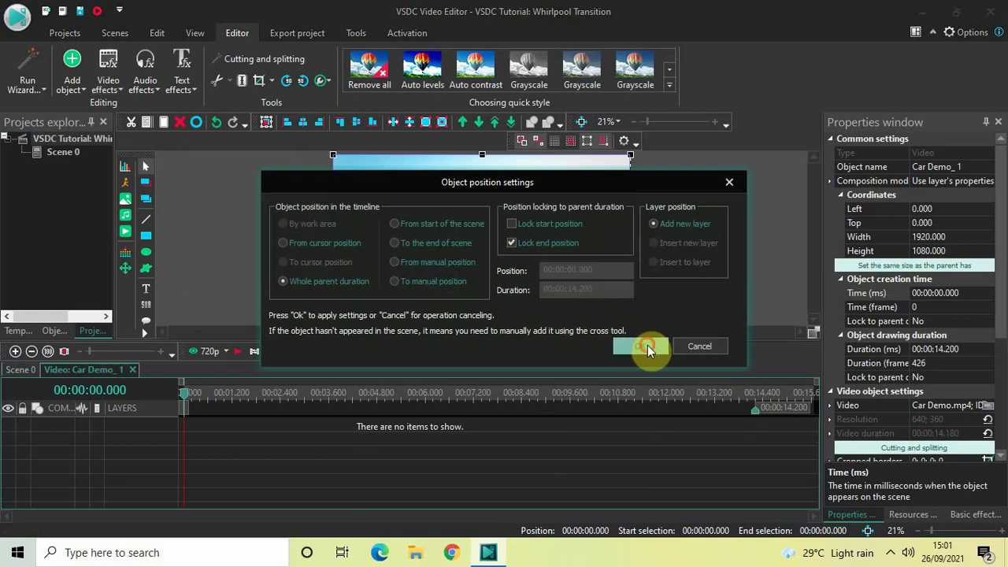
left_click(646, 346)
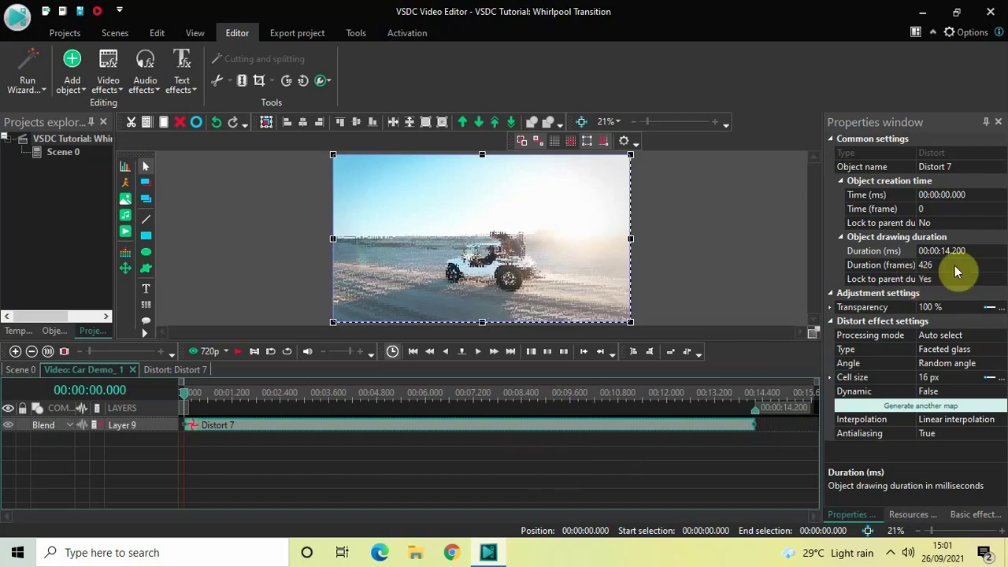
Set the Distort 7 effect's duration to 00:00:01.000.
left_click(990, 251)
key("BackSpace")
key("BackSpace")
key("BackSpace")
key("BackSpace")
key("BackSpace")
key("BackSpace")
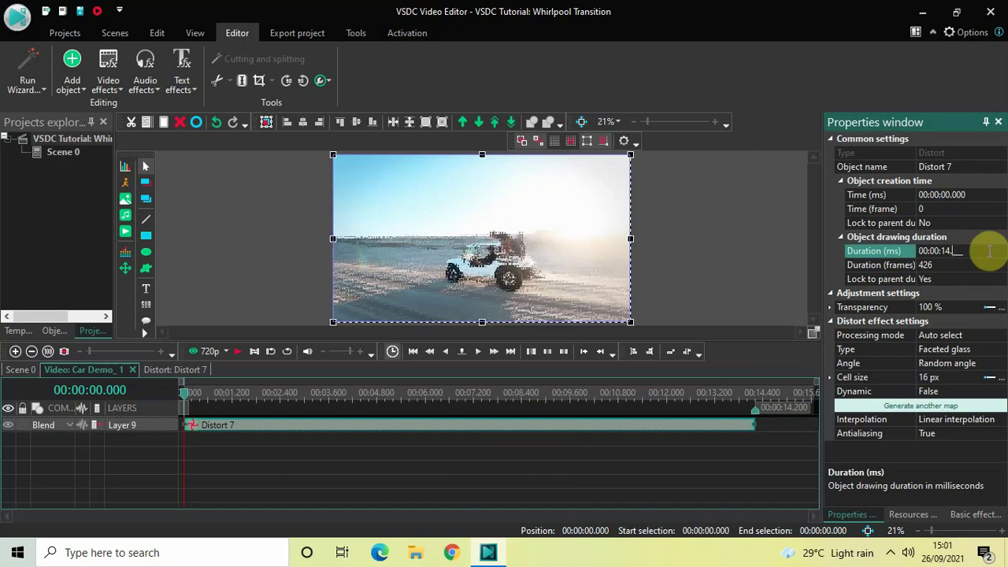
type("010000")
key("Return")
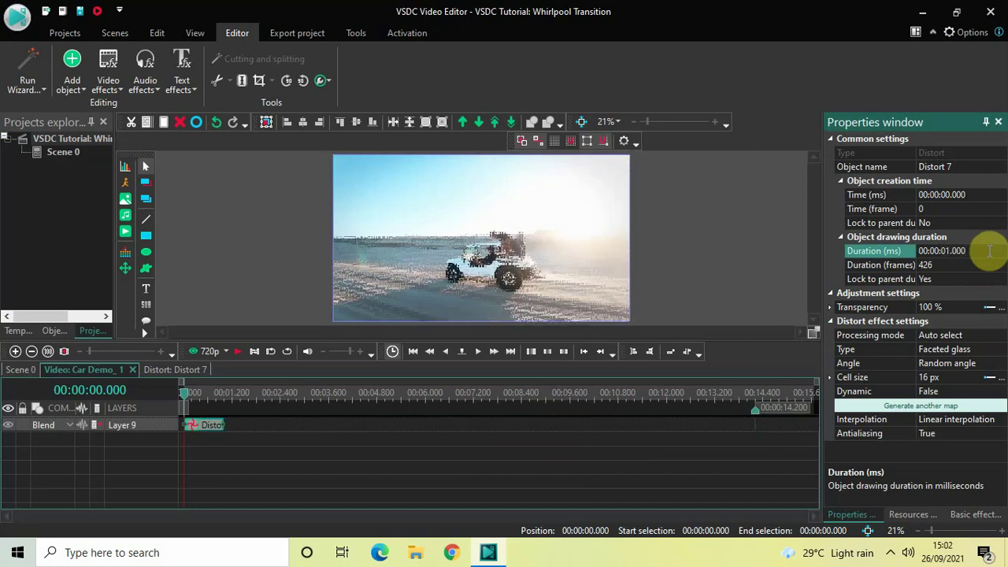
Move the Distort 7 bar to the car clip's end, starting at 00:00:13.200.
left_click_drag(203, 431, 731, 404)
left_click(727, 404)
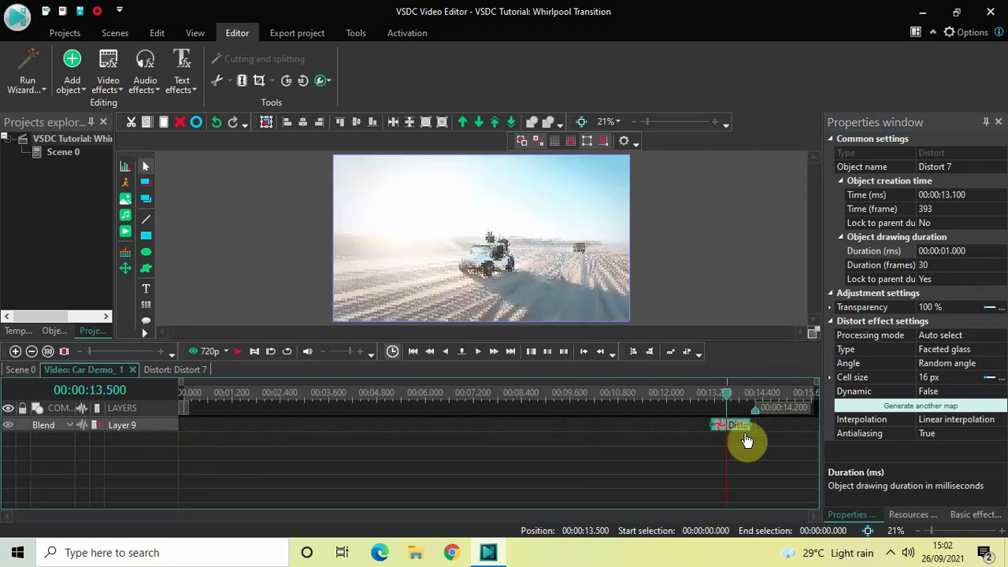
left_click_drag(742, 429, 743, 450)
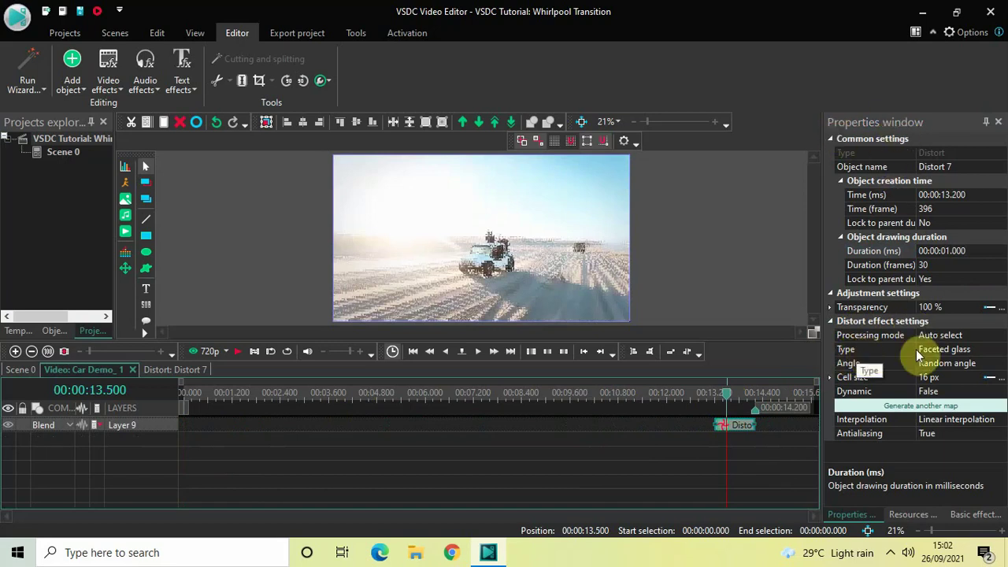
Set the distortion type to Whirlpool with Angle delta varying from 0 to 5°.
left_click(992, 350)
left_click(1001, 349)
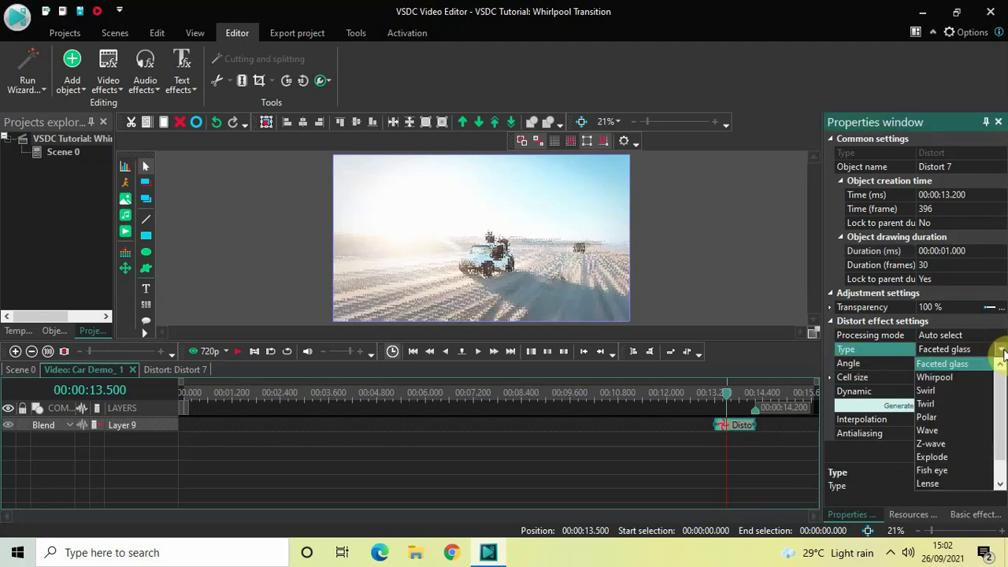
left_click(953, 380)
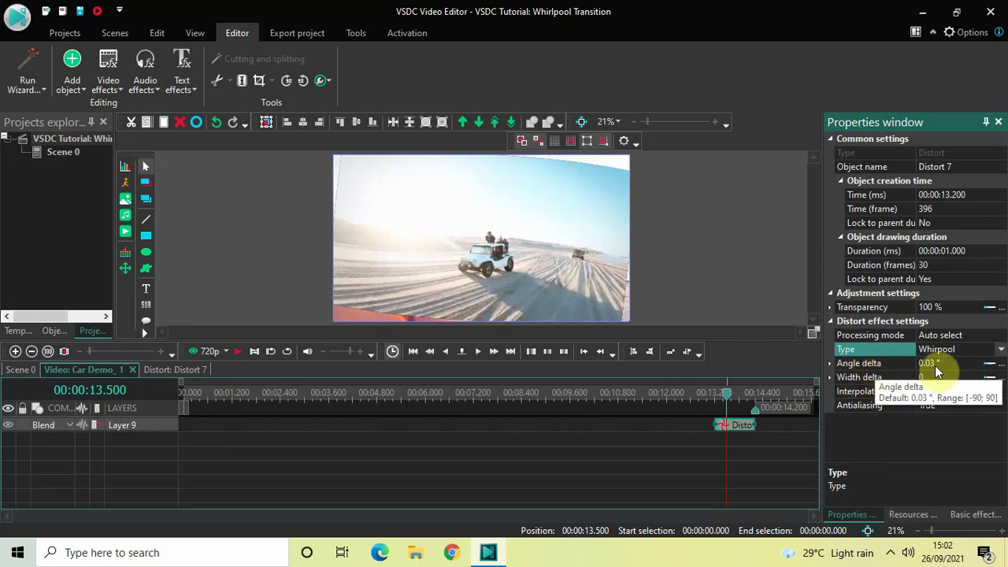
left_click(990, 367)
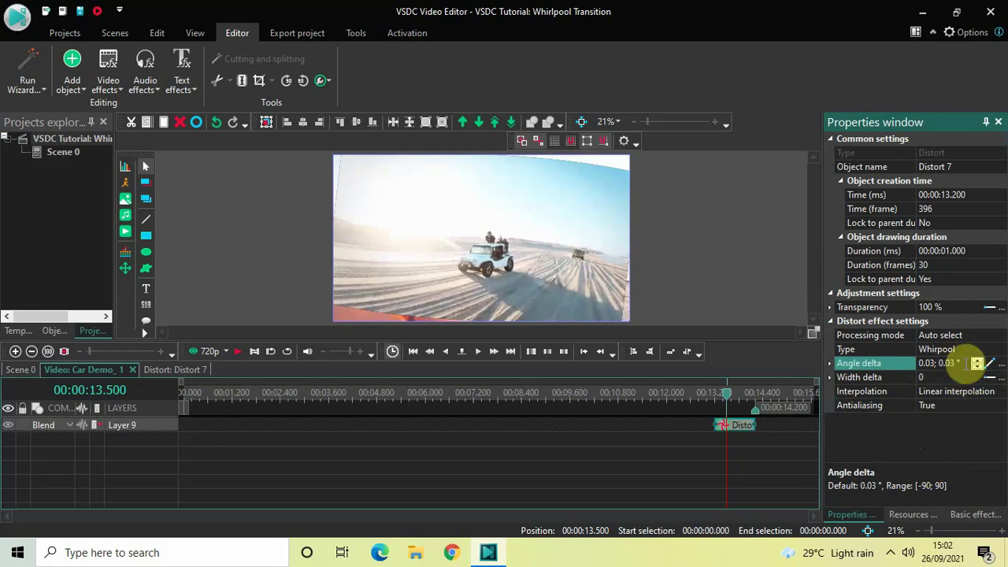
left_click(965, 363)
type("0")
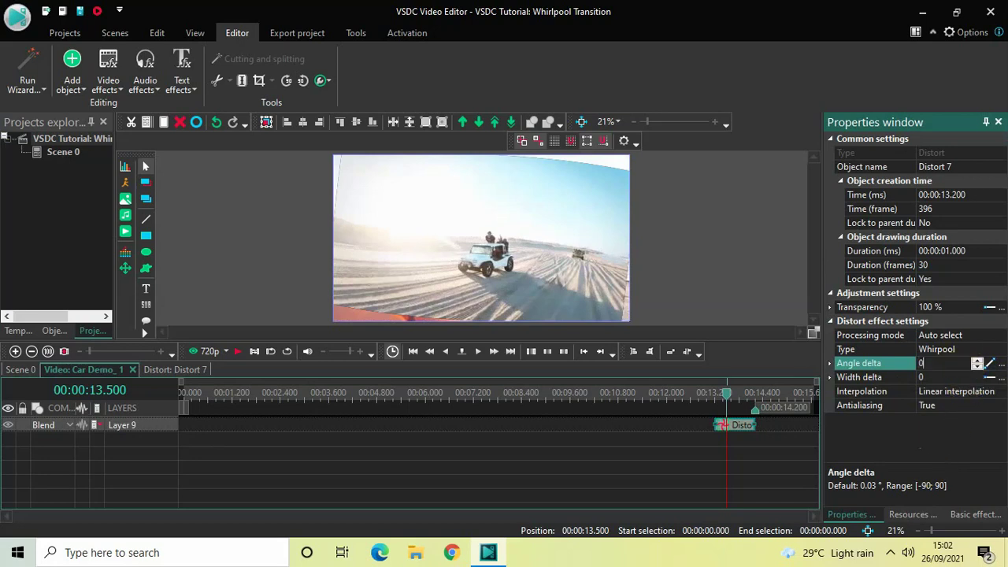
type(";5")
key("Return")
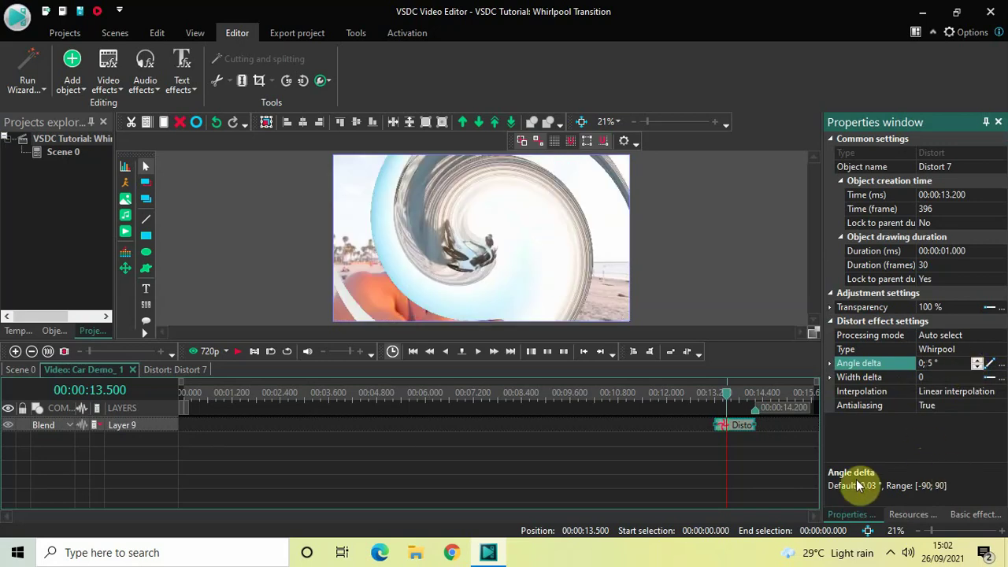
Add a Fade Out over the car clip's final second and return to the Scene 0 timeline.
left_click(608, 477)
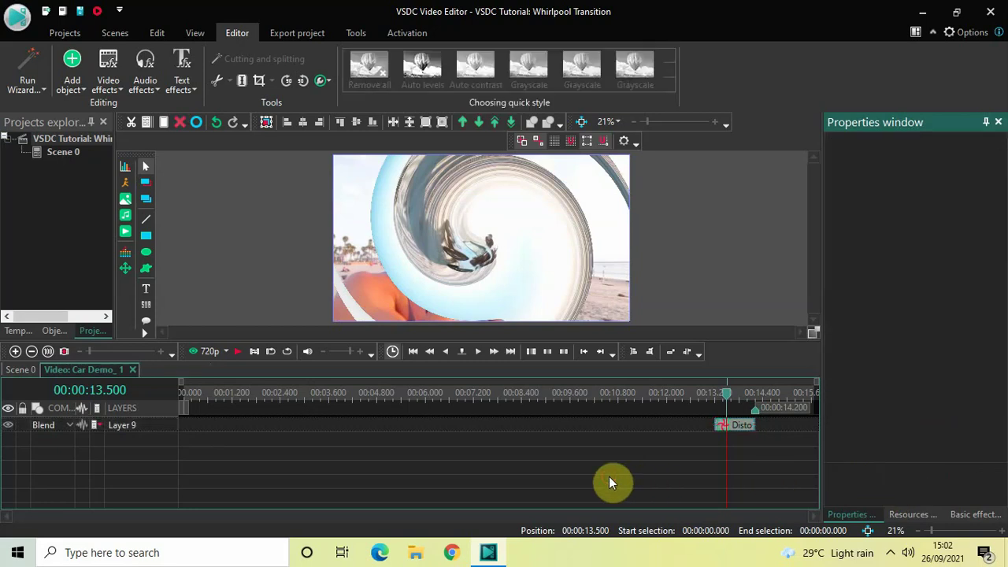
left_click(107, 69)
mouse_move(139, 174)
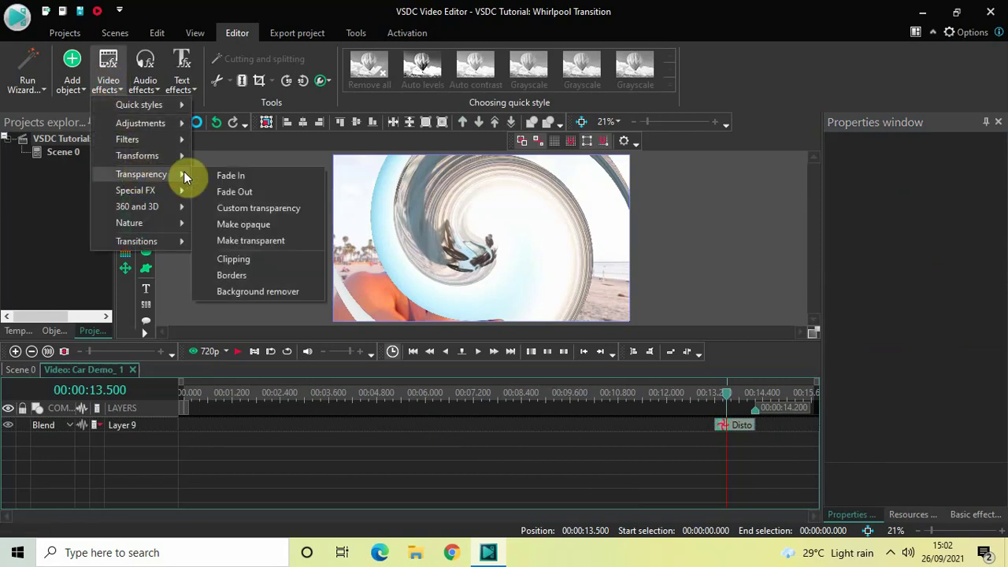
left_click(236, 192)
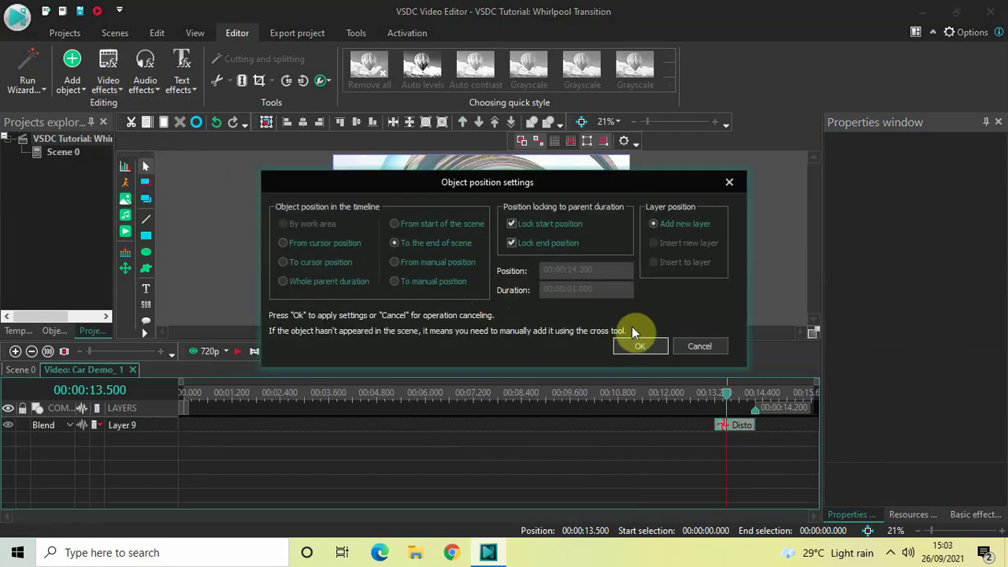
left_click(638, 346)
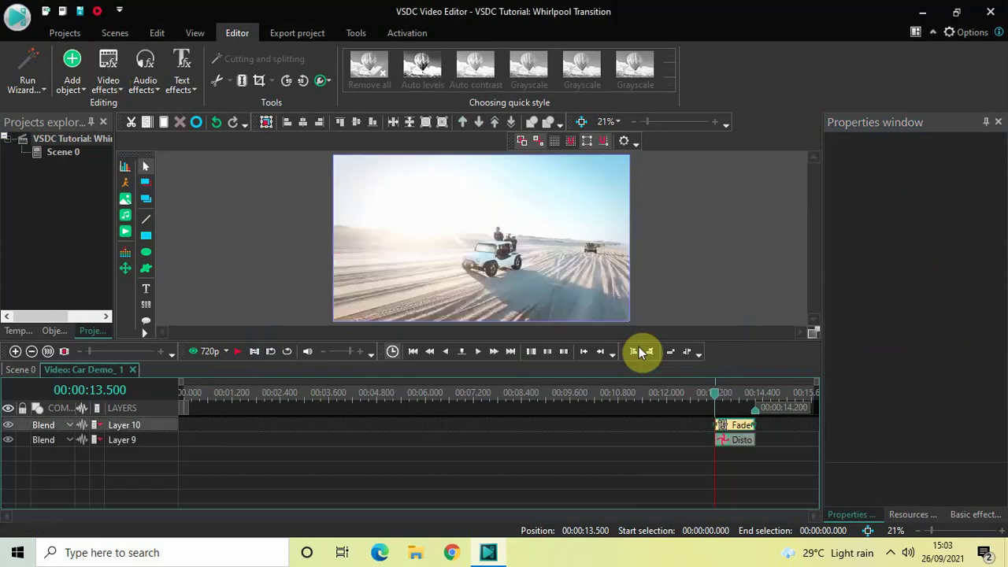
left_click(19, 370)
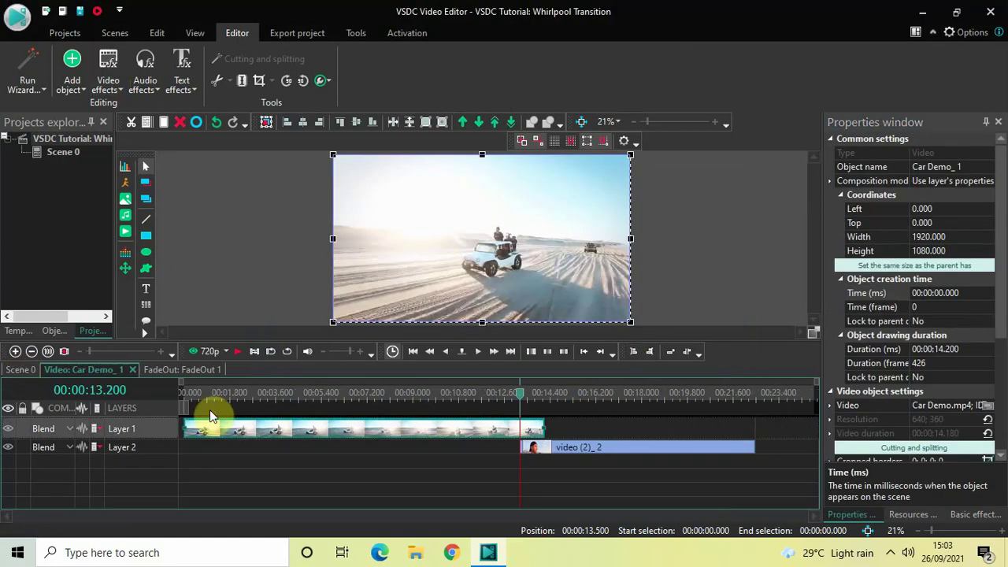
Open the video (2)_2 beach clip and apply a Distort effect spanning its whole length.
double_click(621, 449)
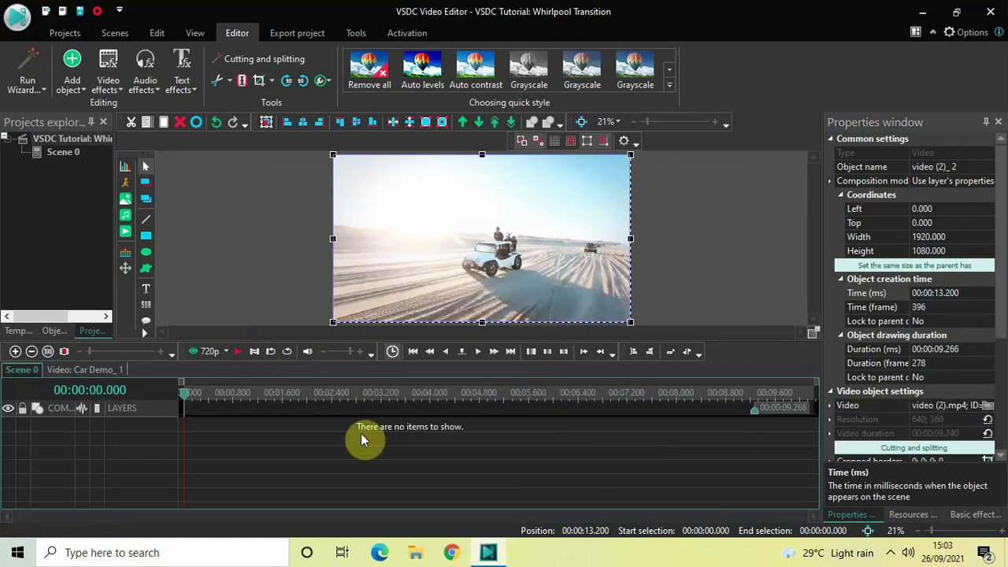
left_click(111, 87)
mouse_move(157, 156)
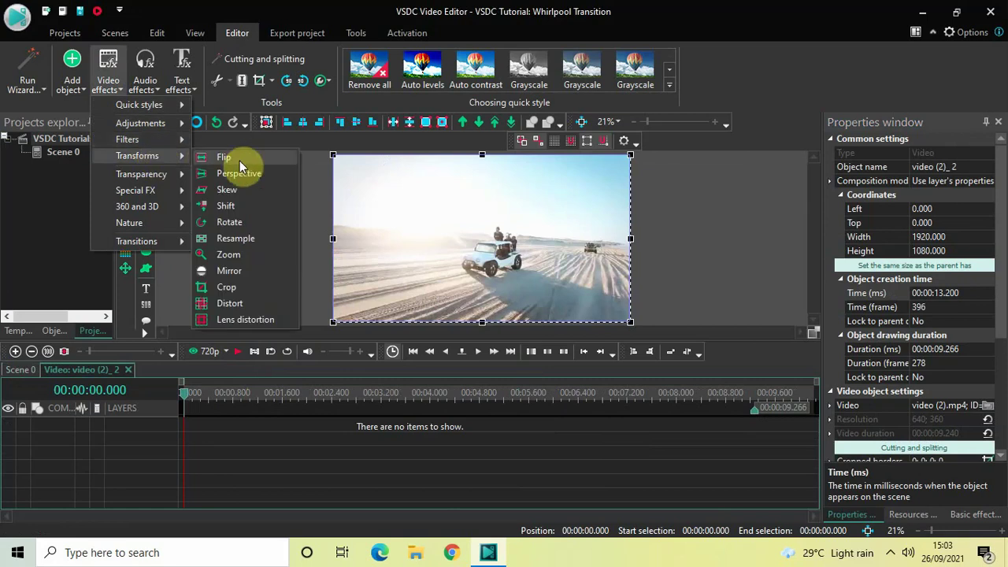
left_click(248, 301)
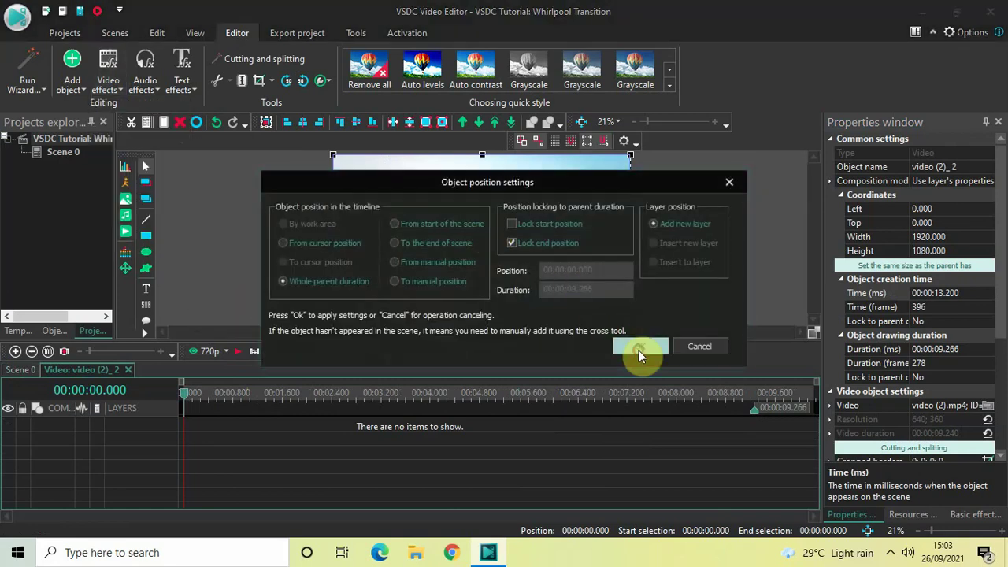
left_click(638, 349)
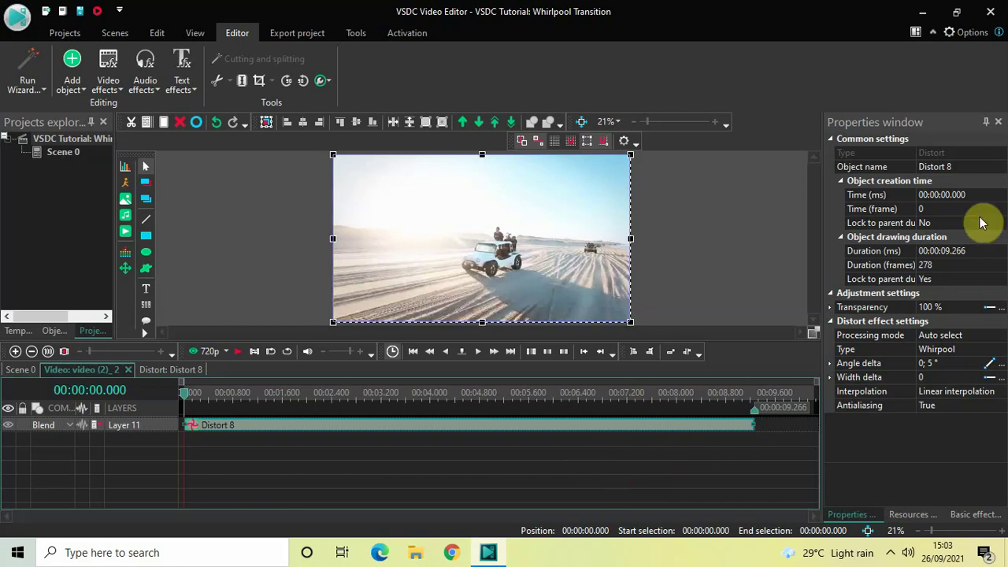
Set the Distort 8 effect's duration to 00:00:01.000.
left_click(989, 252)
key("BackSpace")
key("BackSpace")
key("BackSpace")
key("BackSpace")
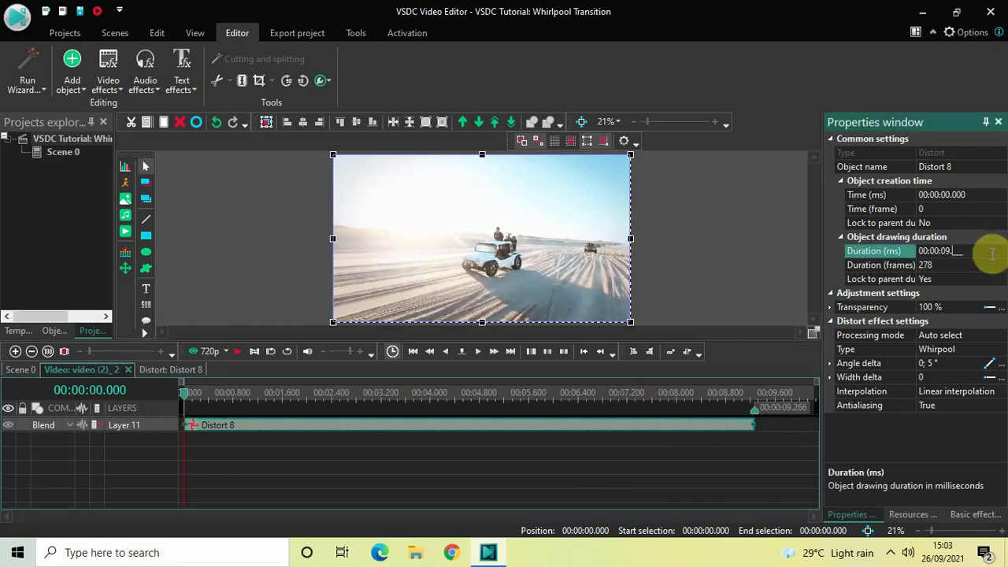
type("1000")
key("Return")
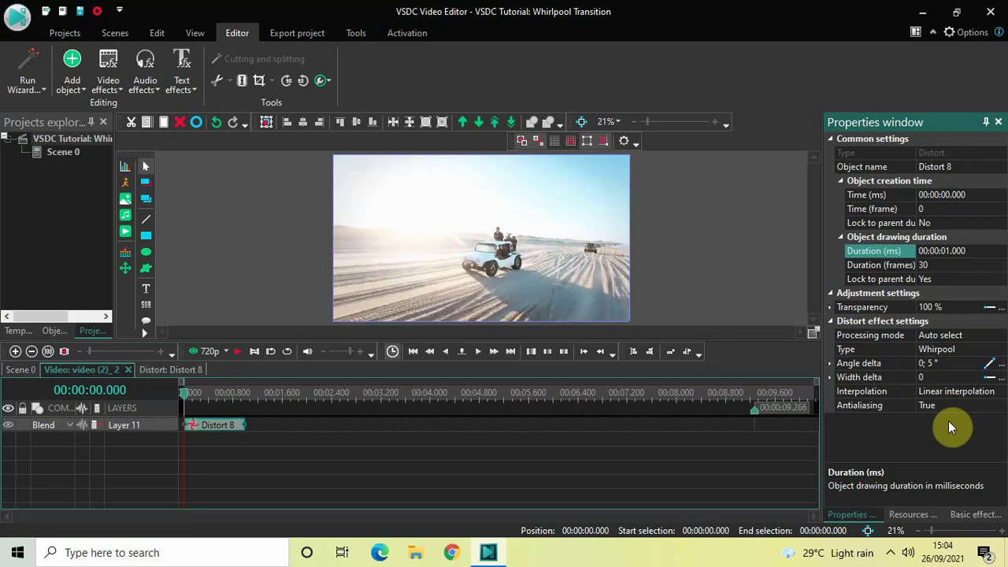
Set the whirlpool's Angle delta to ramp from 5 to 0.
left_click(953, 364)
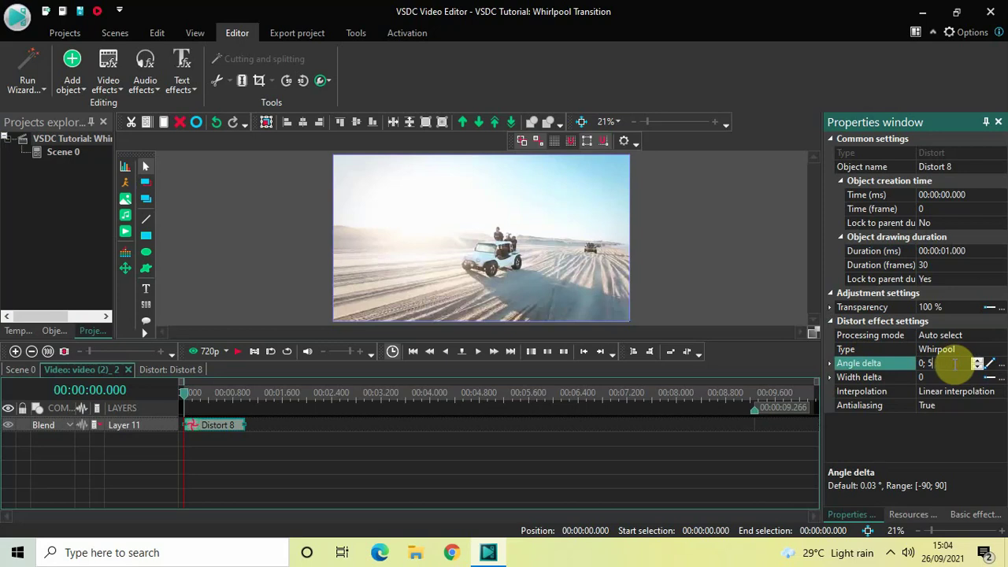
type("5")
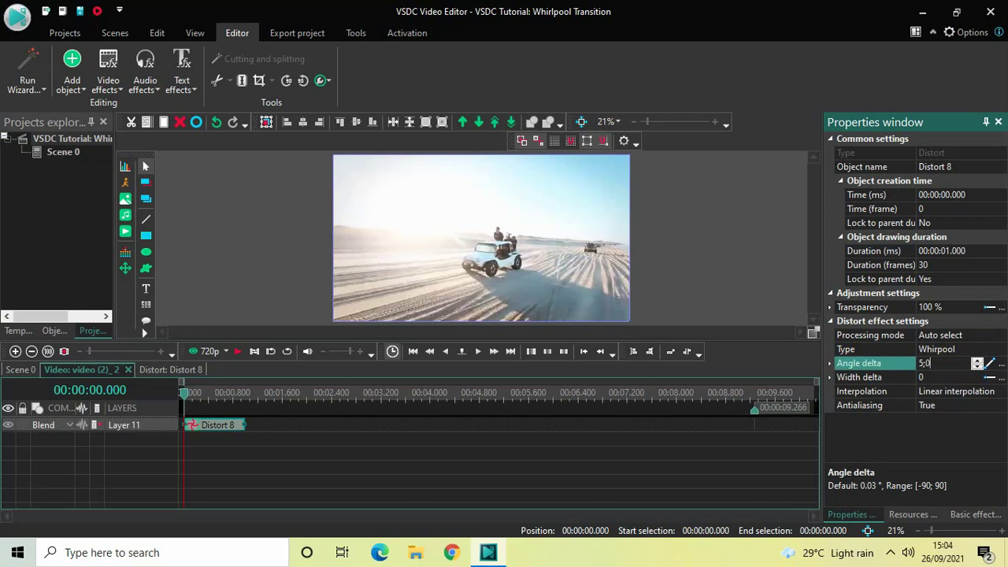
type("; 0")
key("Return")
left_click(534, 459)
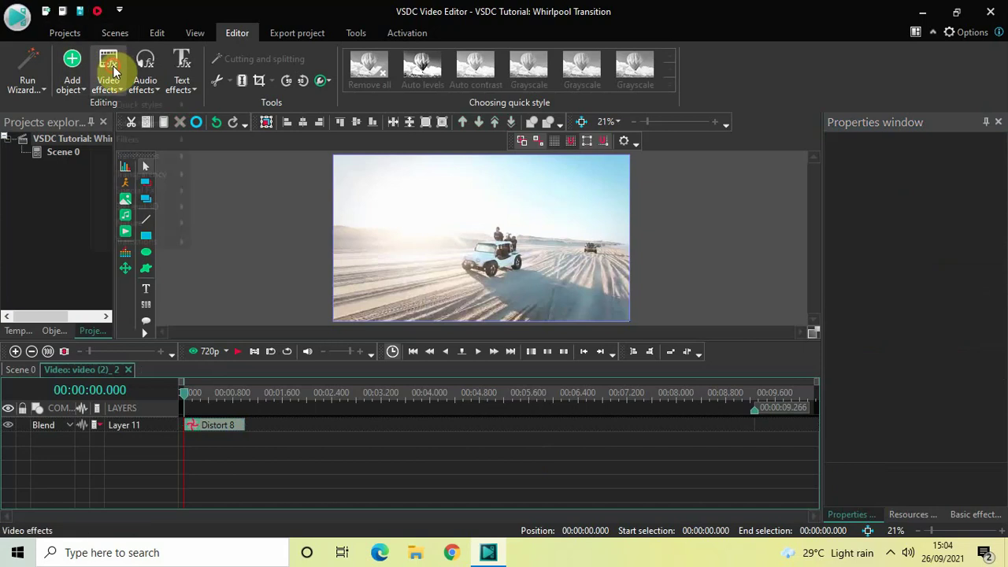
Add a one-second Fade In at the beach clip's start and return to Scene 0.
left_click(120, 93)
mouse_move(175, 173)
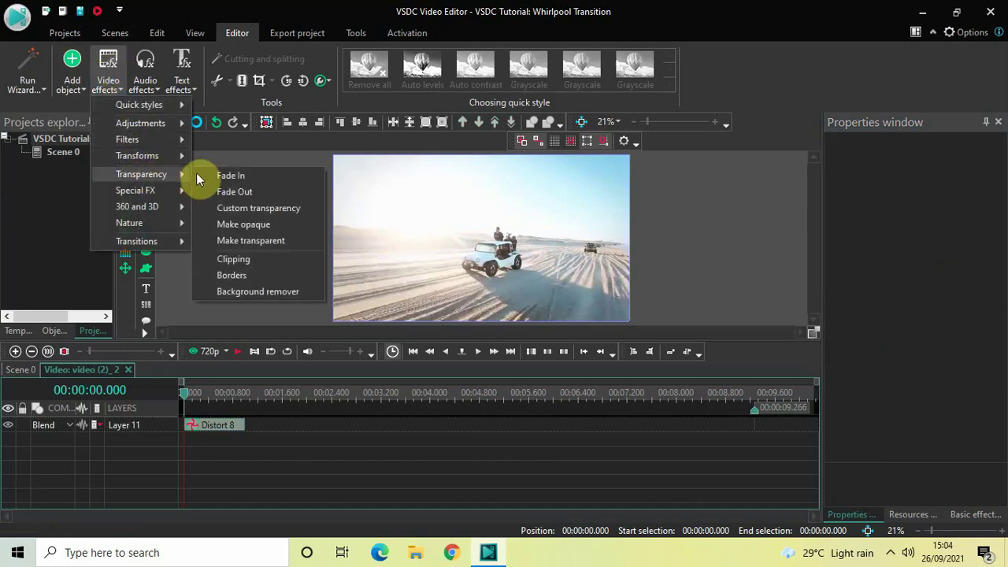
left_click(249, 175)
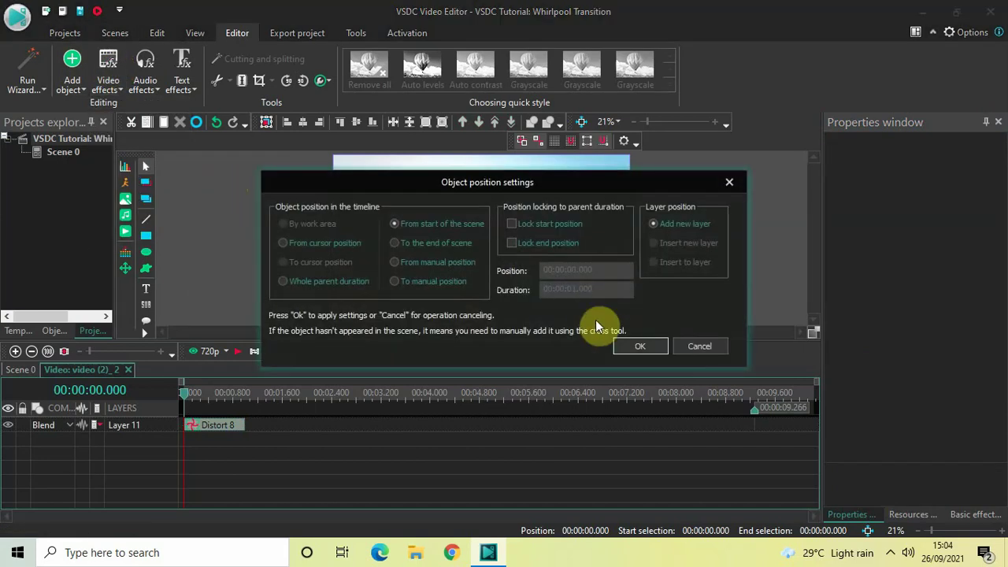
left_click(637, 349)
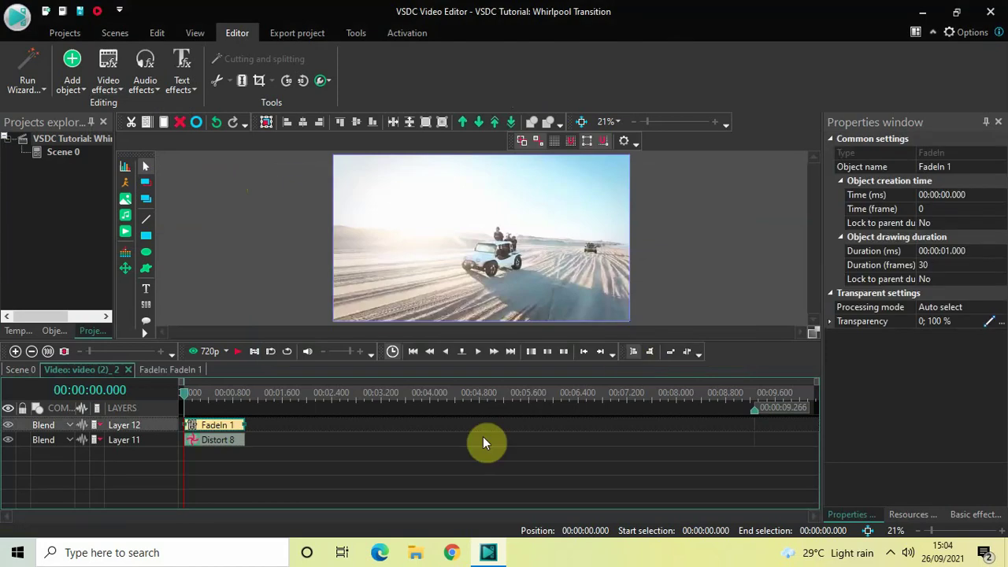
left_click(21, 369)
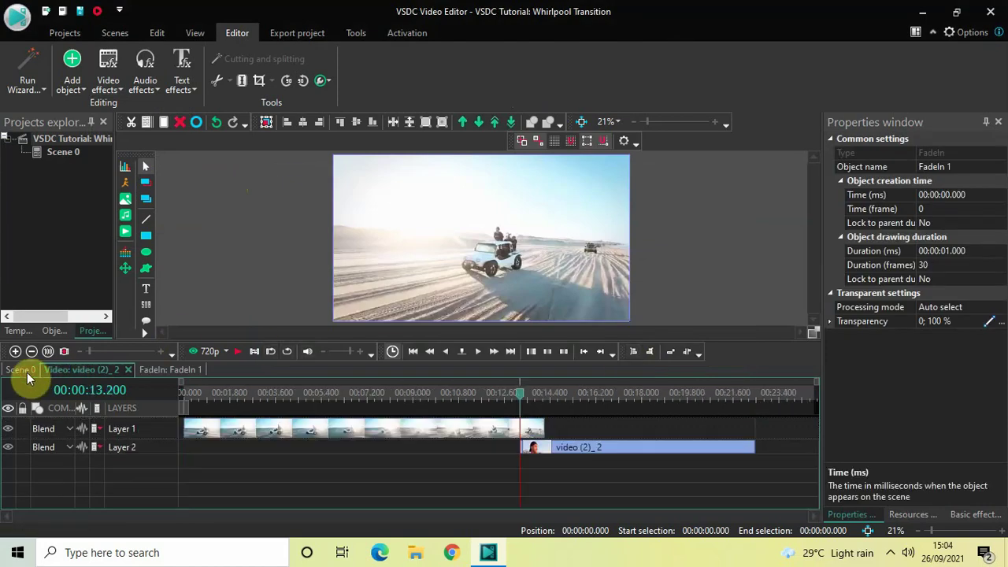
left_click(393, 392)
key("space")
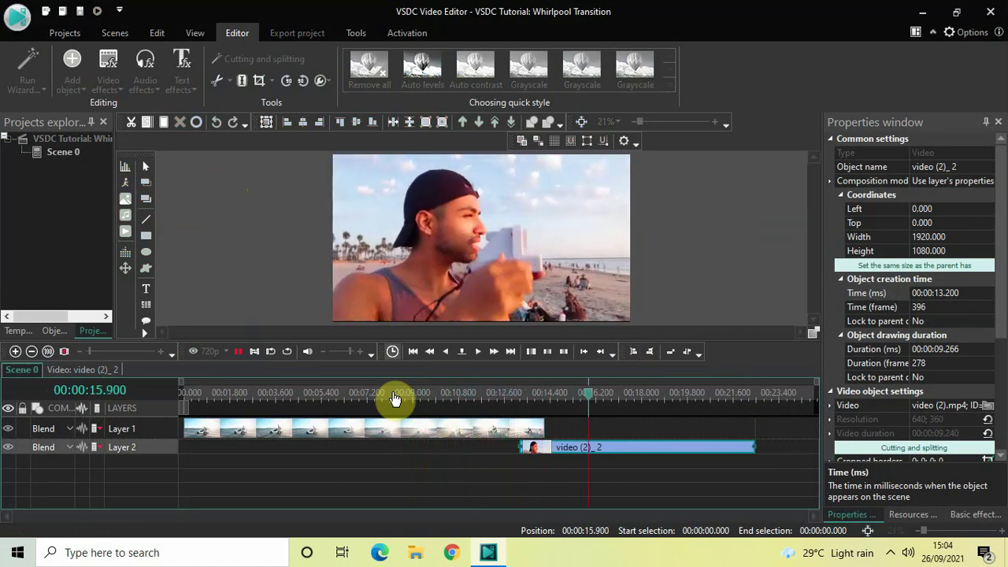
key("space")
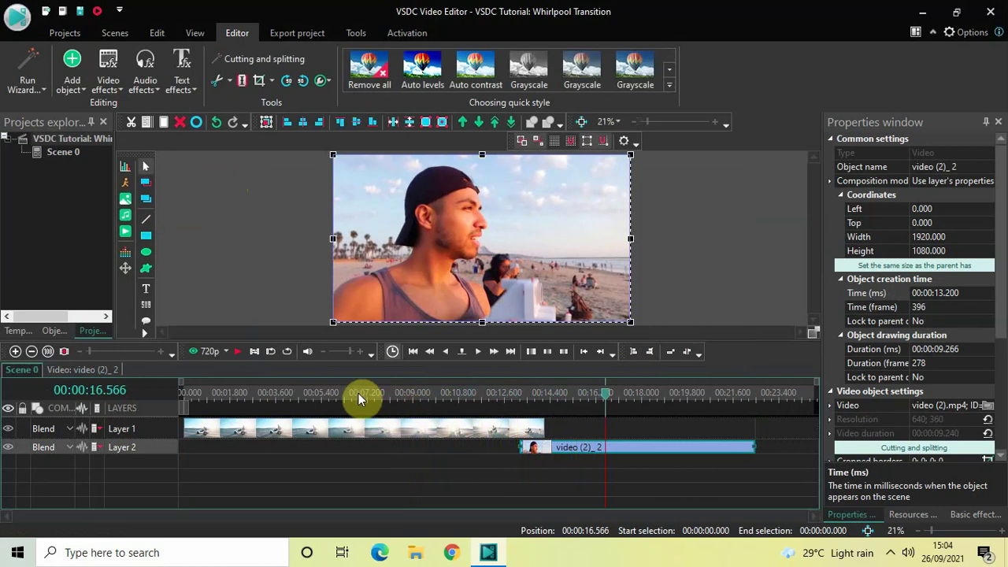
left_click(336, 394)
key("space")
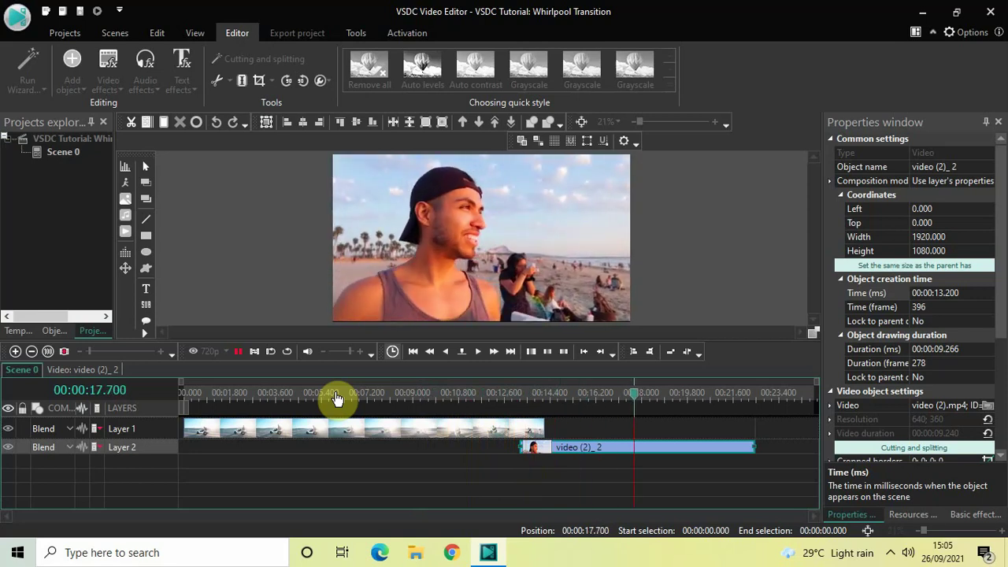
key("space")
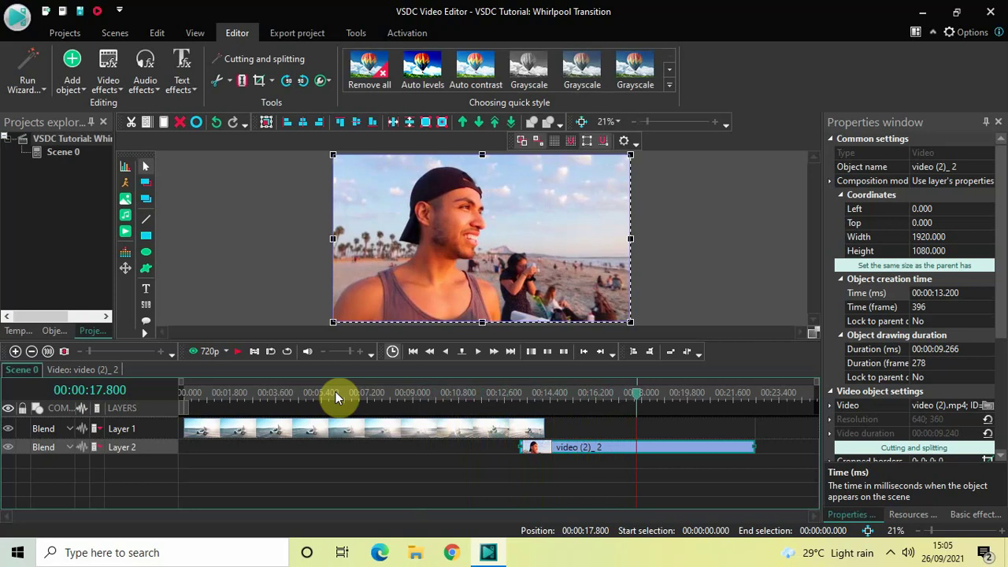